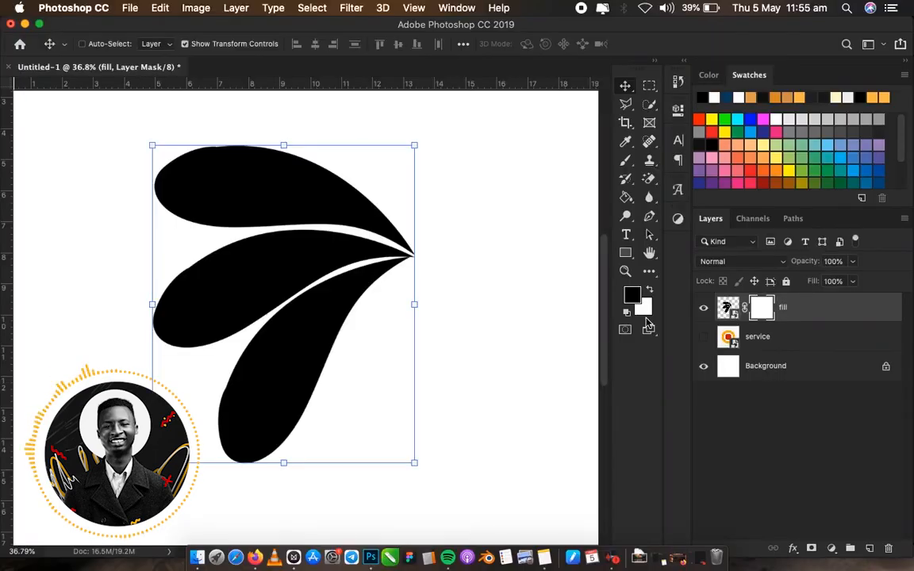
Paint black on the fill layer's mask with a hard 175 px brush to hide the middle parts of the petals.
key("b")
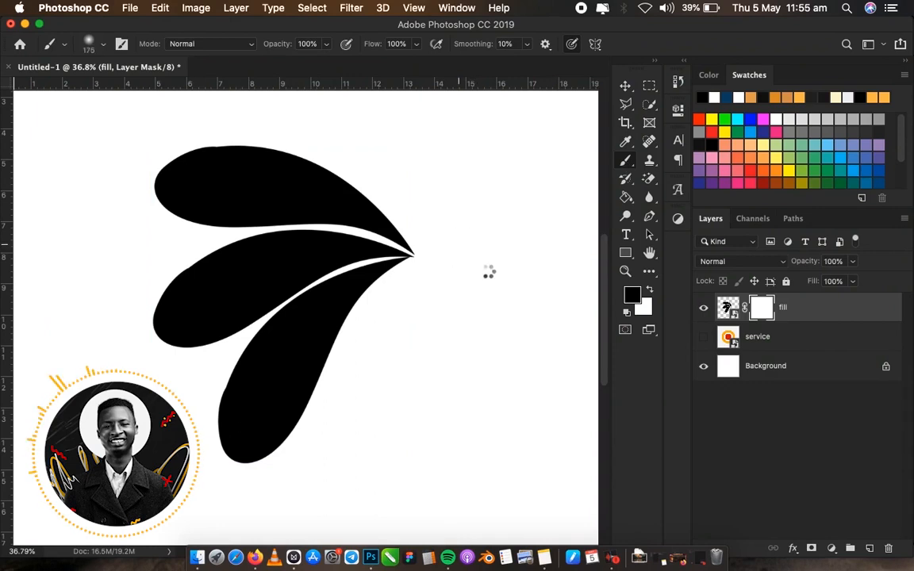
right_click(550, 310)
left_click_drag(639, 336, 676, 340)
left_click(332, 386)
mouse_move(253, 313)
left_mouse_down()
mouse_move(308, 312)
mouse_move(328, 326)
mouse_move(290, 346)
mouse_move(227, 229)
mouse_move(108, 290)
mouse_move(122, 256)
mouse_move(302, 356)
mouse_move(299, 240)
mouse_move(245, 282)
mouse_move(284, 291)
left_mouse_up()
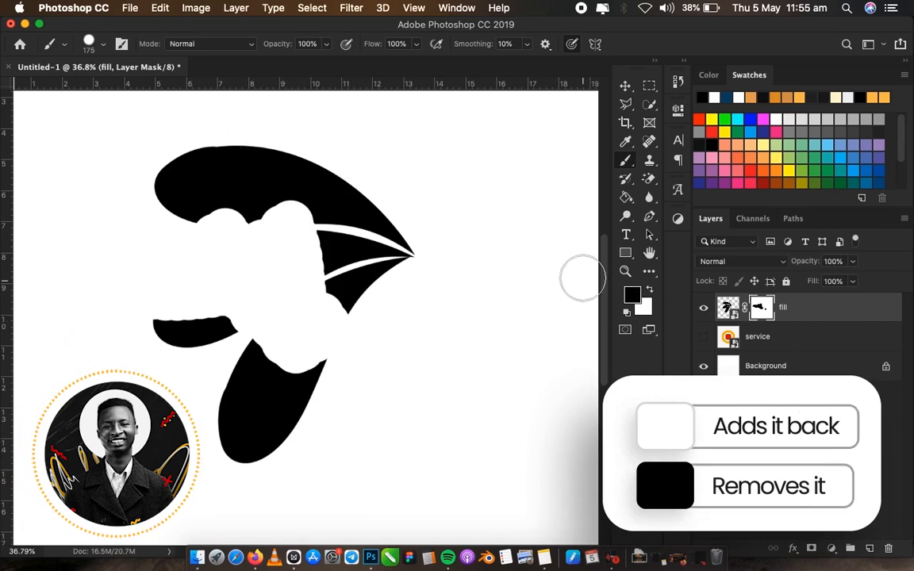
Paint white over the hidden areas of the fill layer's mask to restore all three petals.
left_click(648, 291)
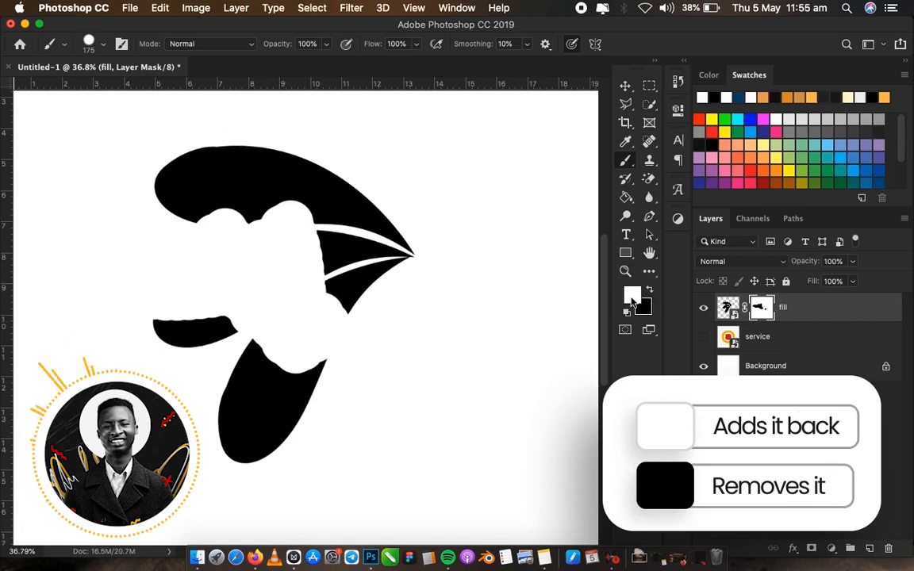
mouse_move(311, 216)
left_mouse_down()
mouse_move(250, 212)
mouse_move(197, 189)
mouse_move(247, 279)
mouse_move(131, 361)
mouse_move(194, 251)
left_mouse_up()
mouse_move(125, 337)
left_mouse_down()
mouse_move(284, 319)
mouse_move(330, 286)
mouse_move(313, 271)
mouse_move(201, 338)
mouse_move(352, 271)
mouse_move(273, 360)
mouse_move(214, 393)
mouse_move(361, 388)
mouse_move(302, 407)
left_mouse_up()
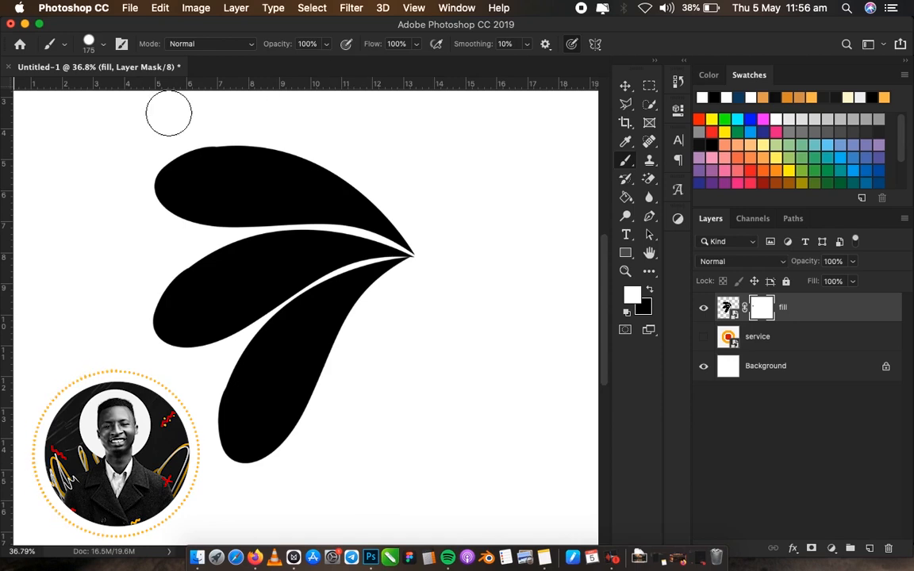
Outline the uppermost petal with a closed Polygonal Lasso selection, following the white gap between it and the middle petal.
key("v")
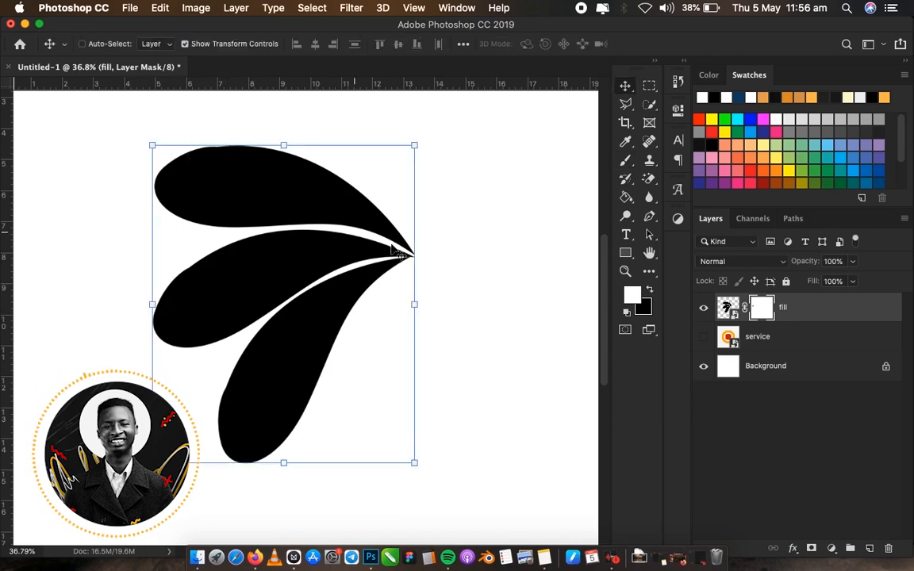
left_click_drag(627, 104, 711, 119)
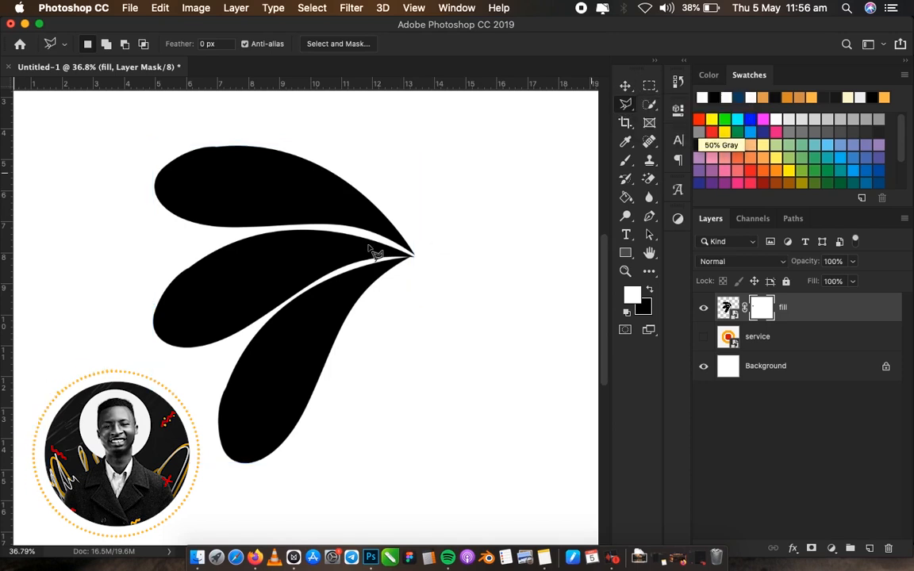
scroll(354, 249, "up", 5)
left_click_drag(326, 220, 151, 223)
left_click(339, 227)
left_click(545, 321)
left_click(553, 178)
left_click(408, 134)
left_click_drag(406, 135, 491, 428)
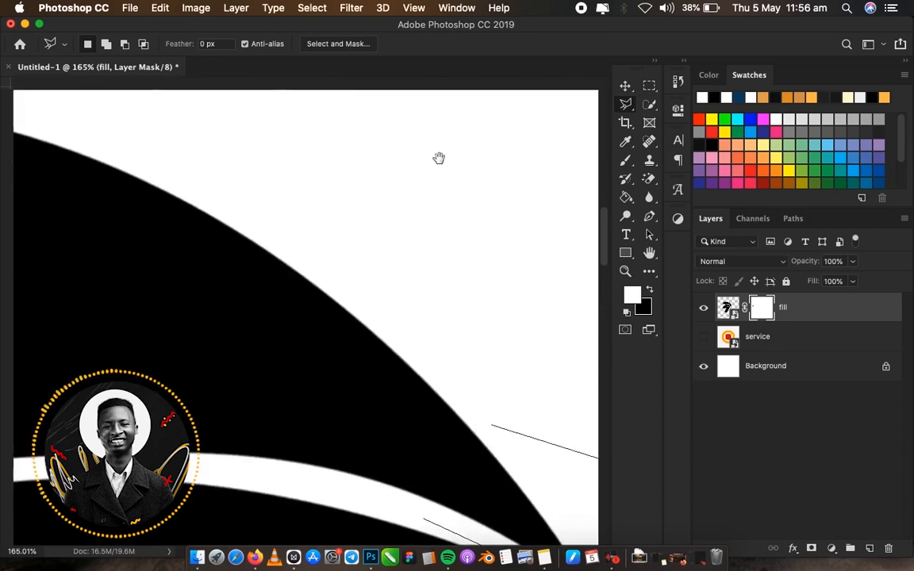
left_click(201, 113)
left_click_drag(194, 112, 610, 310)
left_click(277, 172)
left_click_drag(155, 201, 474, 129)
left_click(149, 246)
left_click(122, 362)
left_click_drag(123, 361, 146, 84)
left_click(172, 297)
left_click(372, 288)
left_click(483, 308)
left_click_drag(483, 308, 12, 272)
left_click(312, 251)
left_click(528, 245)
left_click_drag(528, 245, 130, 173)
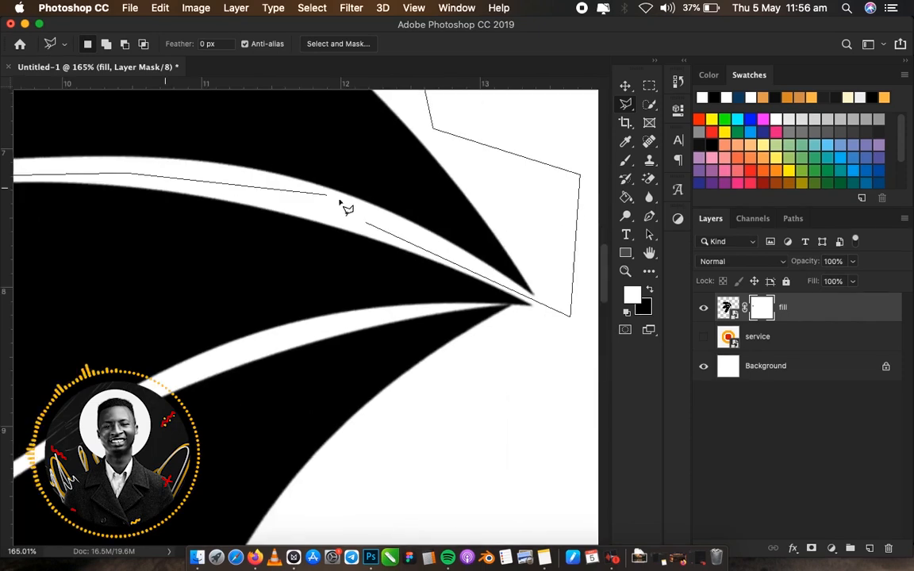
left_click(366, 223)
scroll(423, 262, "down", 6)
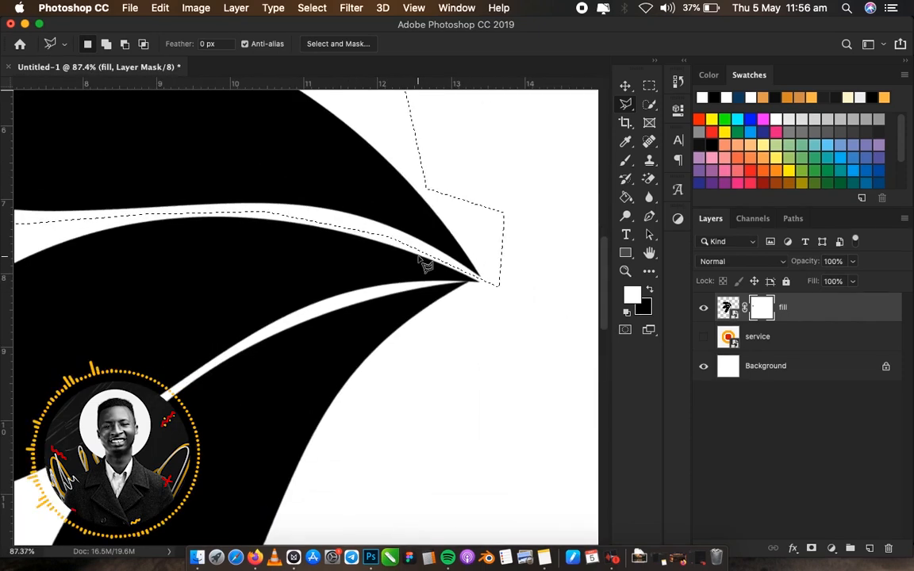
Invert the selection so that it covers everything except the uppermost petal.
right_click(427, 248)
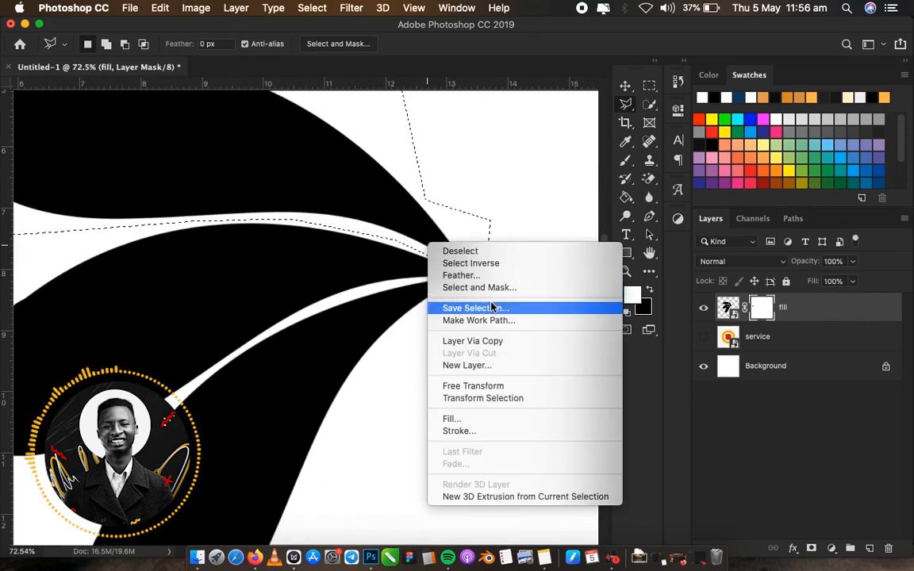
left_click(492, 267)
scroll(504, 279, "down", 4)
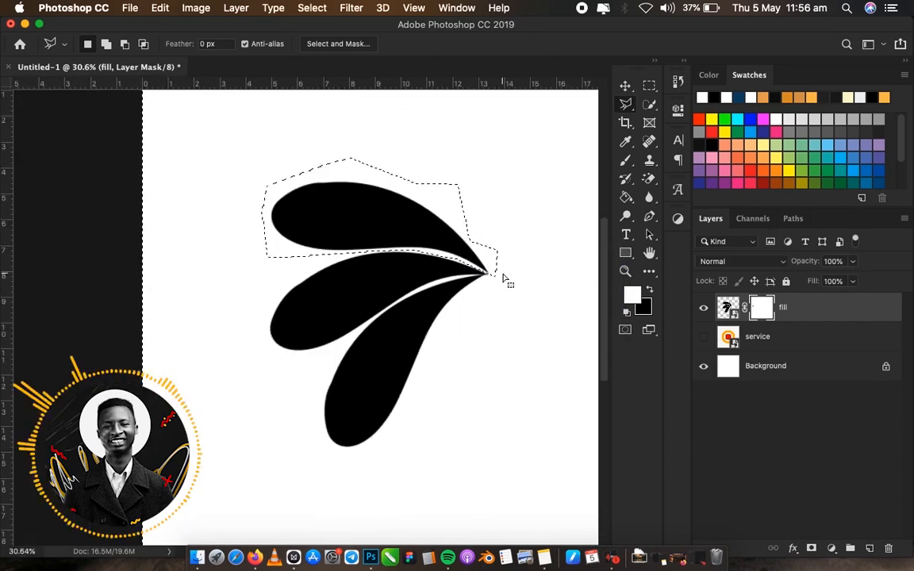
Hide the two lower petals by painting black on the fill layer's mask with a 300 px brush, and deselect.
key("b")
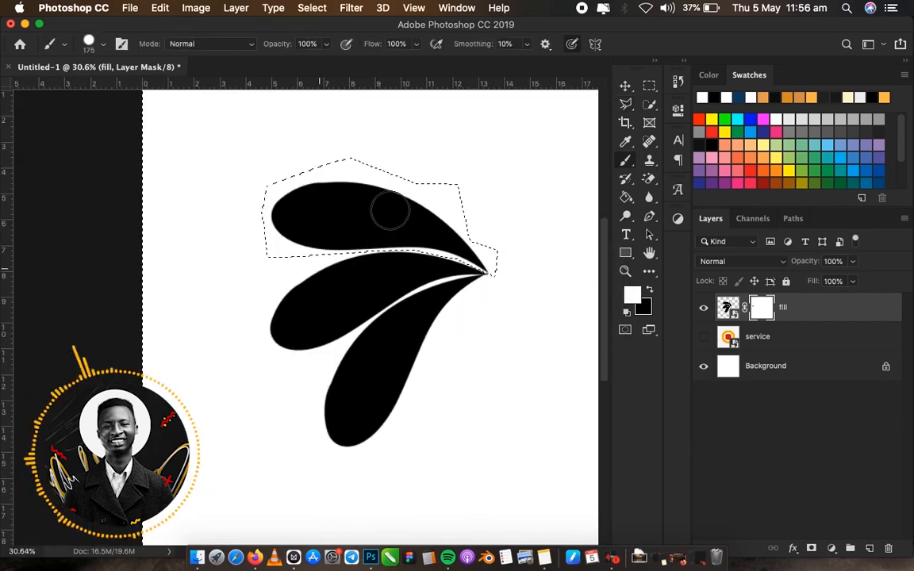
key("bracketright")
key("bracketright")
key("bracketright")
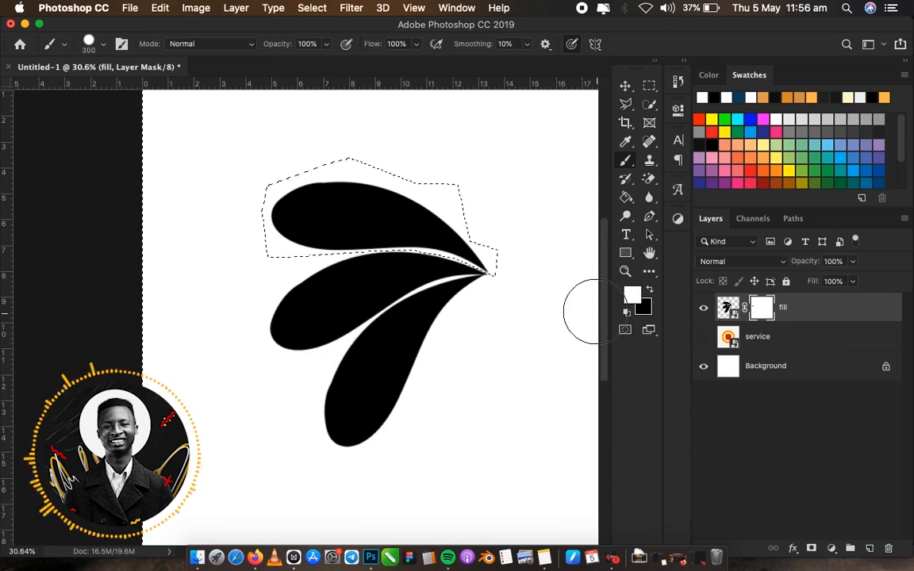
key("x")
mouse_move(349, 376)
left_mouse_down()
mouse_move(365, 343)
mouse_move(321, 268)
mouse_move(375, 180)
mouse_move(325, 168)
mouse_move(288, 203)
mouse_move(274, 276)
mouse_move(294, 375)
mouse_move(365, 346)
mouse_move(412, 214)
mouse_move(422, 340)
mouse_move(471, 302)
mouse_move(346, 444)
left_mouse_up()
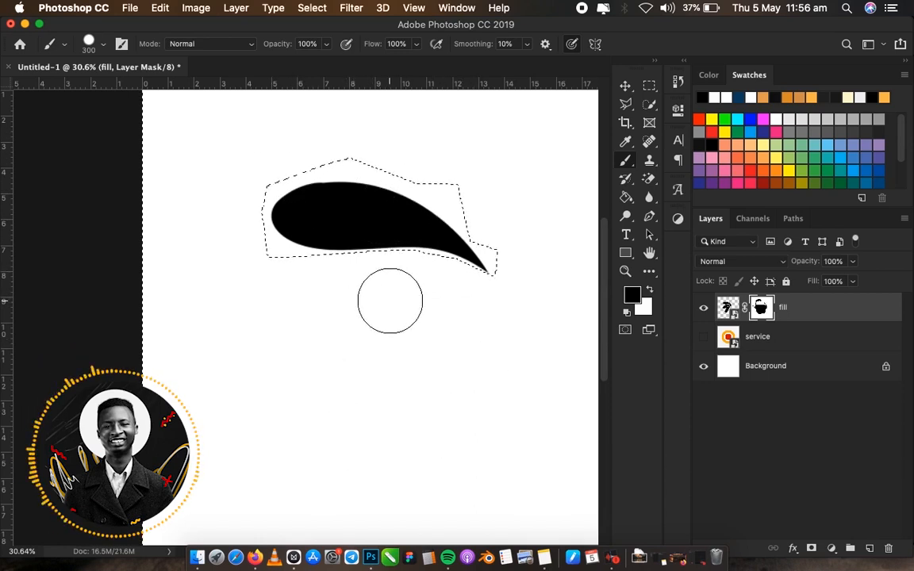
key("cmd+d")
Move the remaining petal slightly down on the canvas.
key("l")
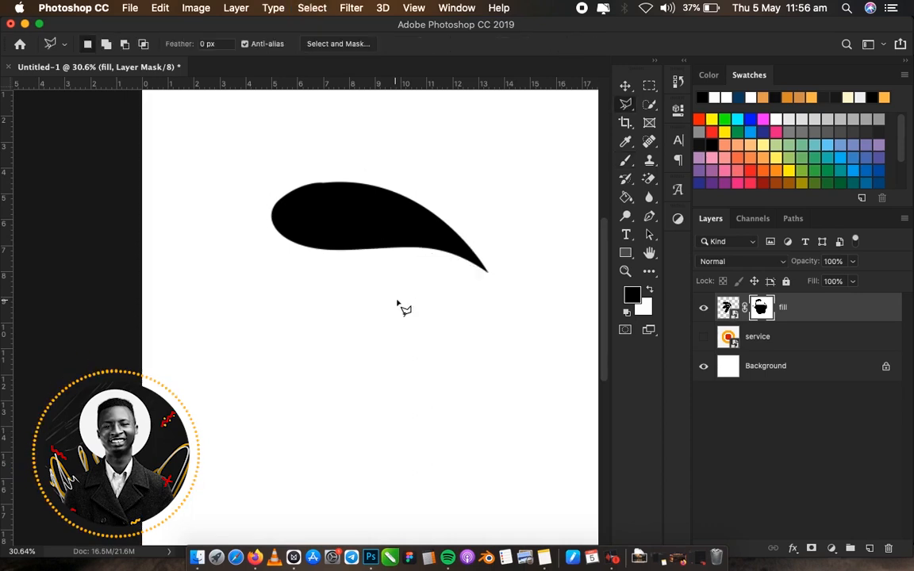
key("v")
left_click_drag(446, 270, 446, 306)
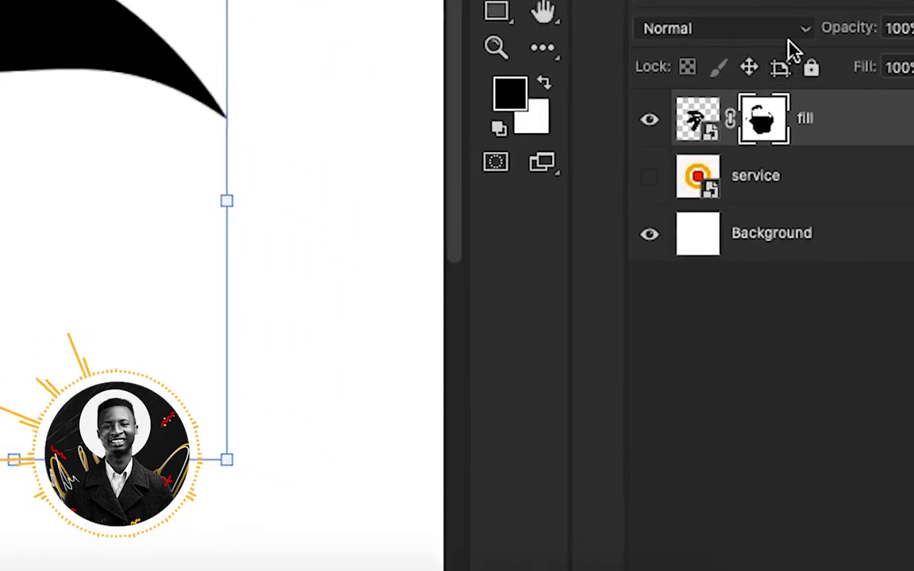
Convert the masked fill layer to a smart object and move the petal slightly down and to the left.
right_click(909, 118)
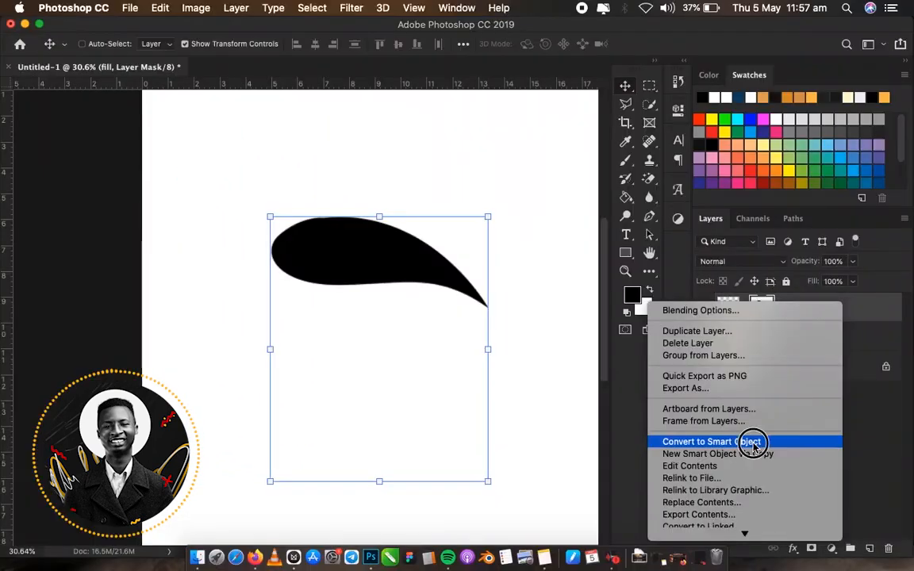
left_click(753, 444)
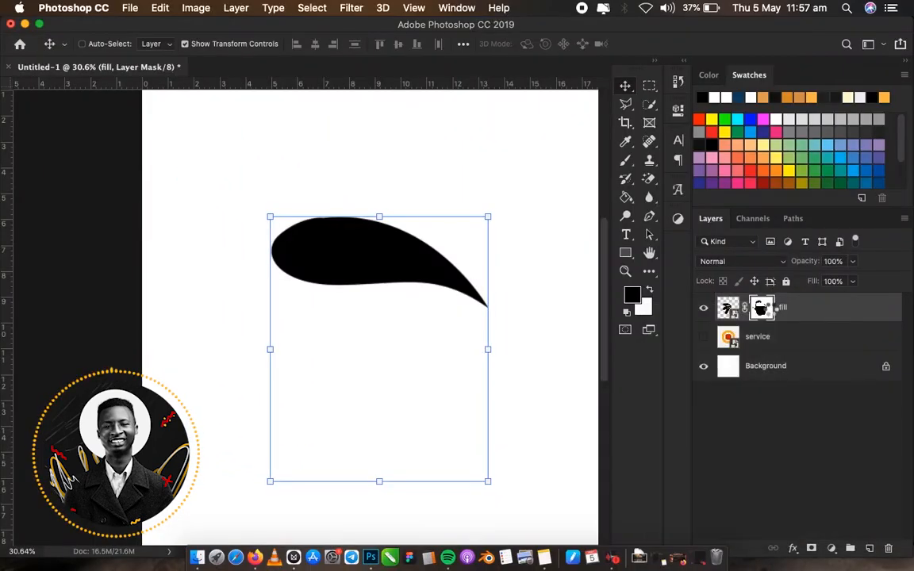
left_click_drag(435, 287, 414, 292)
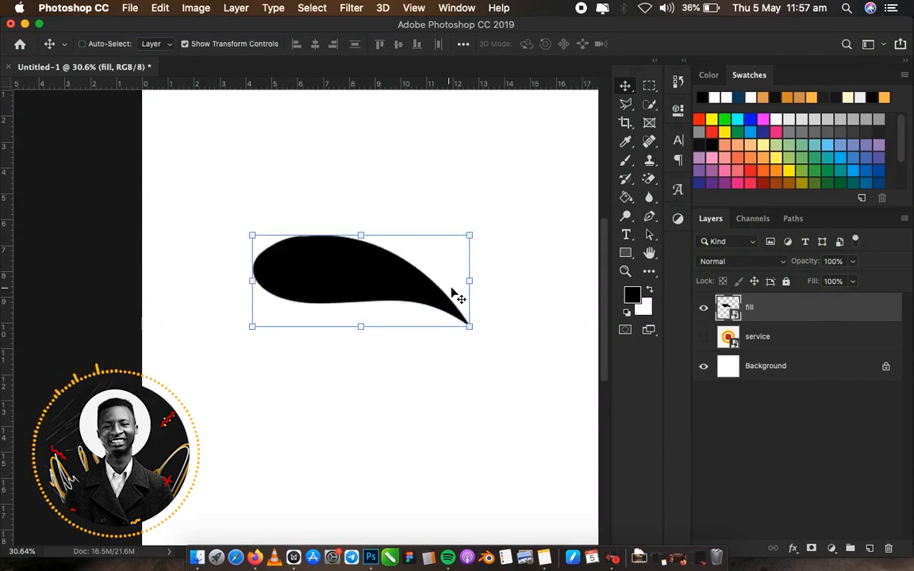
Open the fill smart object's contents to check its original layer and mask, and close fill.psb.
double_click(728, 308)
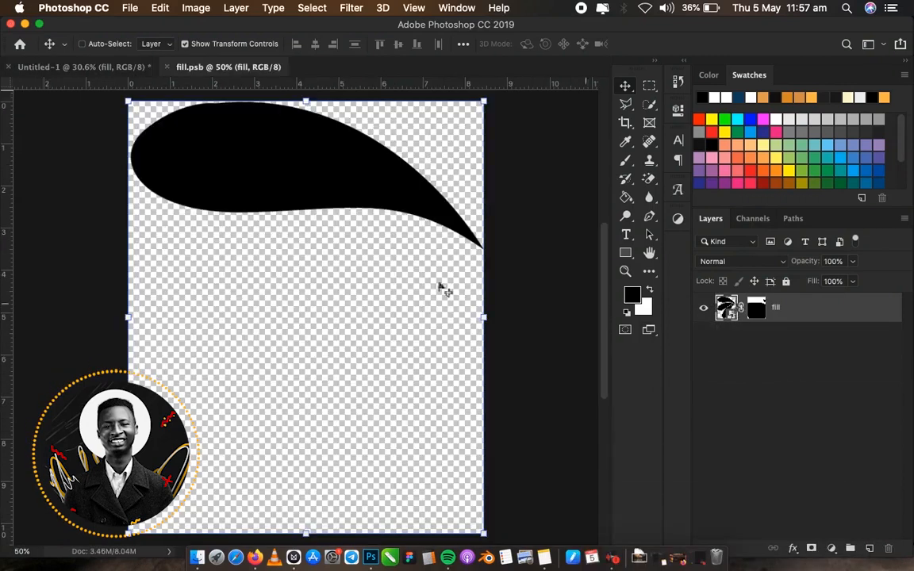
left_click(167, 67)
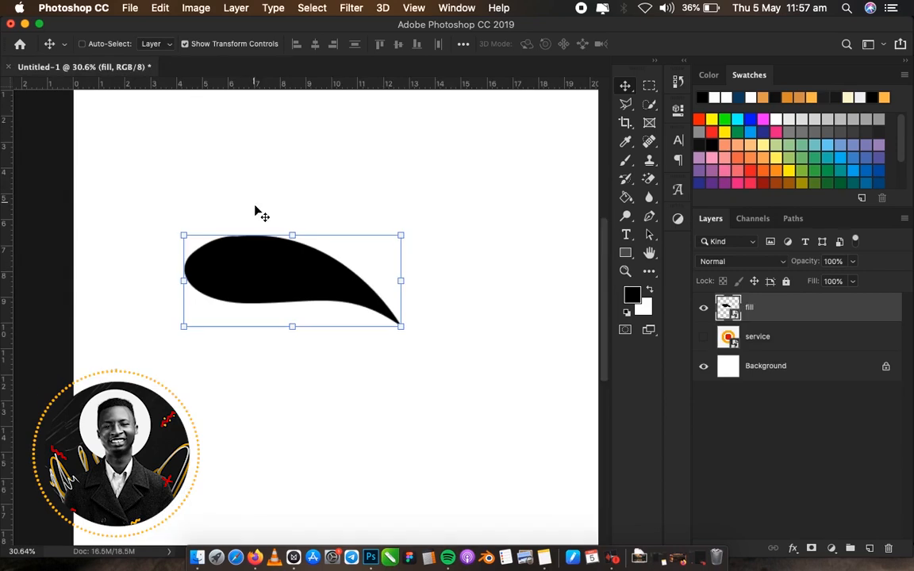
Hide the fill layer, show the service layer, and draw an elliptical marquee selection closely around the red circle.
left_click(703, 309)
left_click(703, 336)
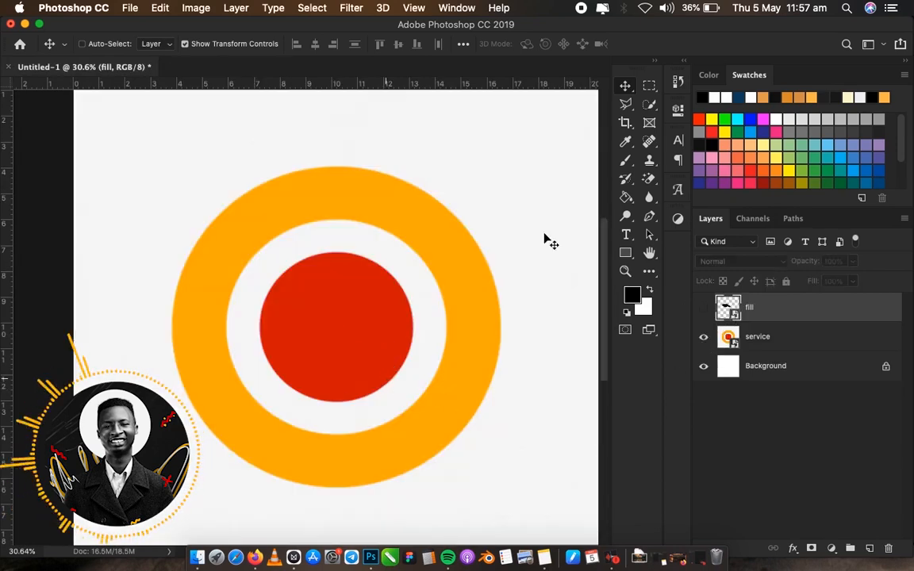
left_click_drag(649, 87, 682, 104)
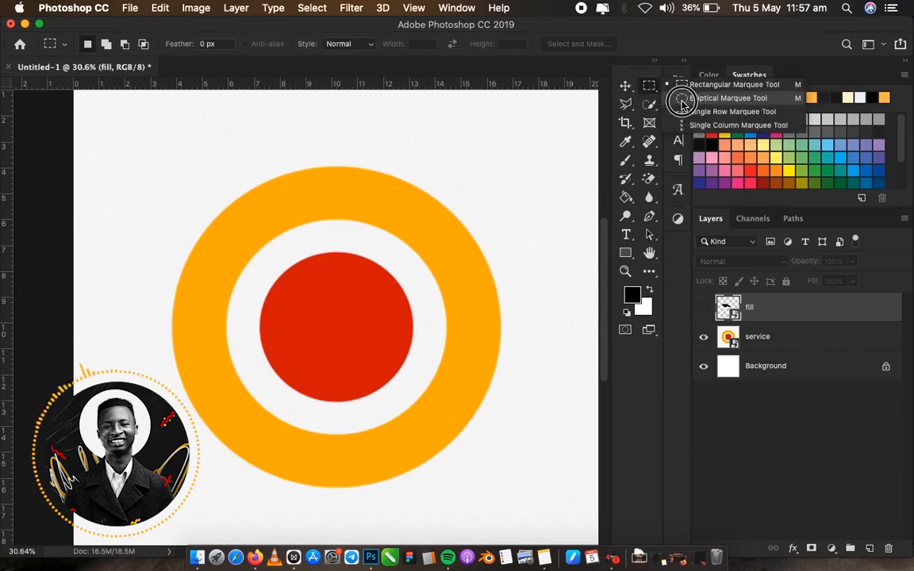
left_click_drag(682, 104, 682, 105)
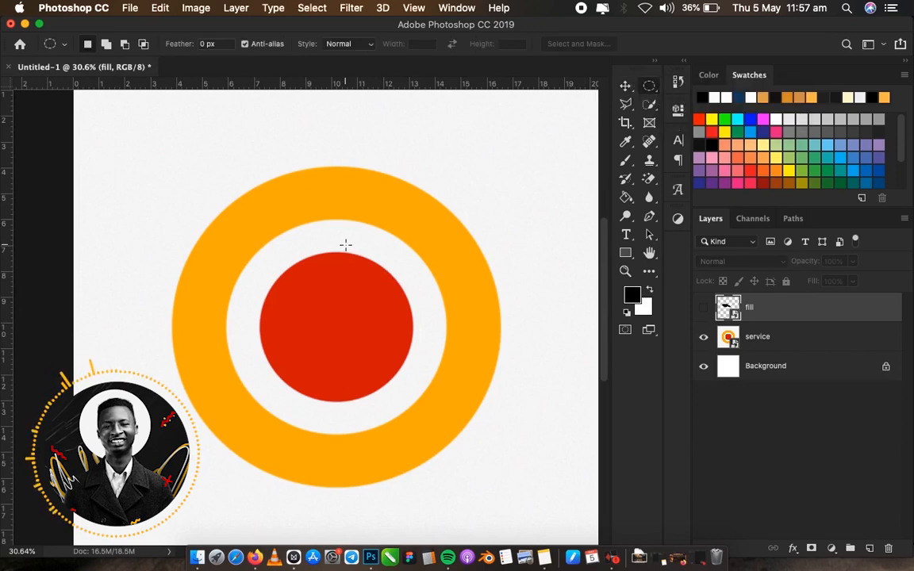
left_click_drag(254, 256, 433, 423)
left_click_drag(382, 368, 381, 363)
Add a layer mask to the service layer from the circular selection and invert the mask to hide the red circle.
left_click(772, 345)
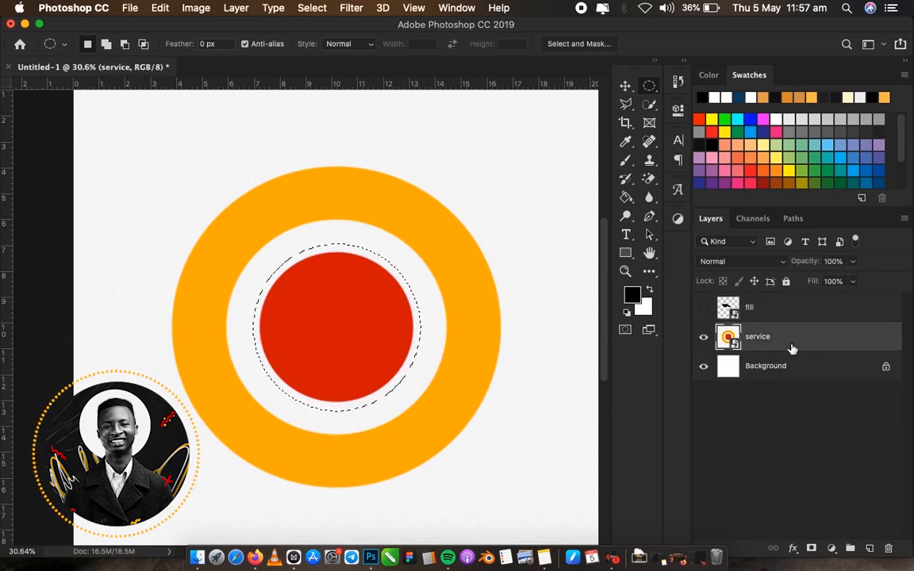
left_click(810, 548)
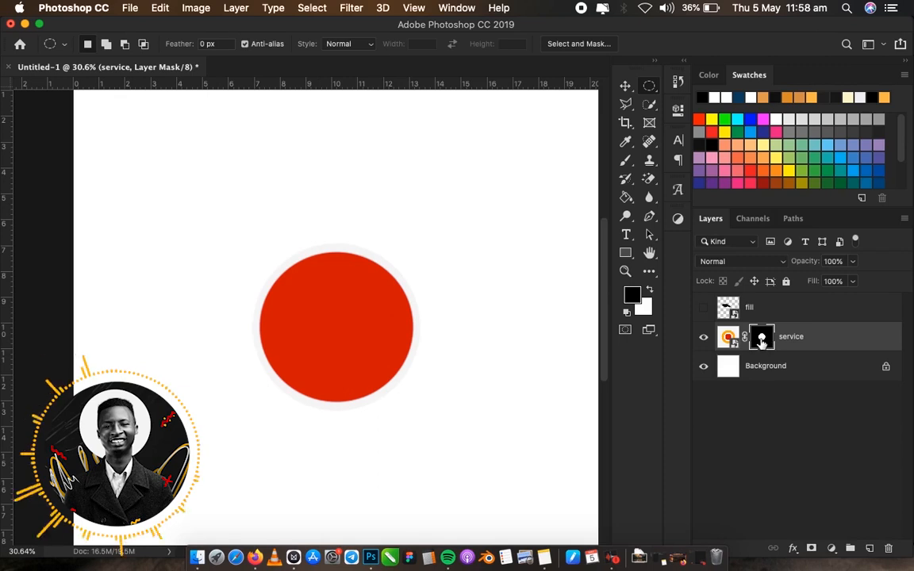
key("super+i")
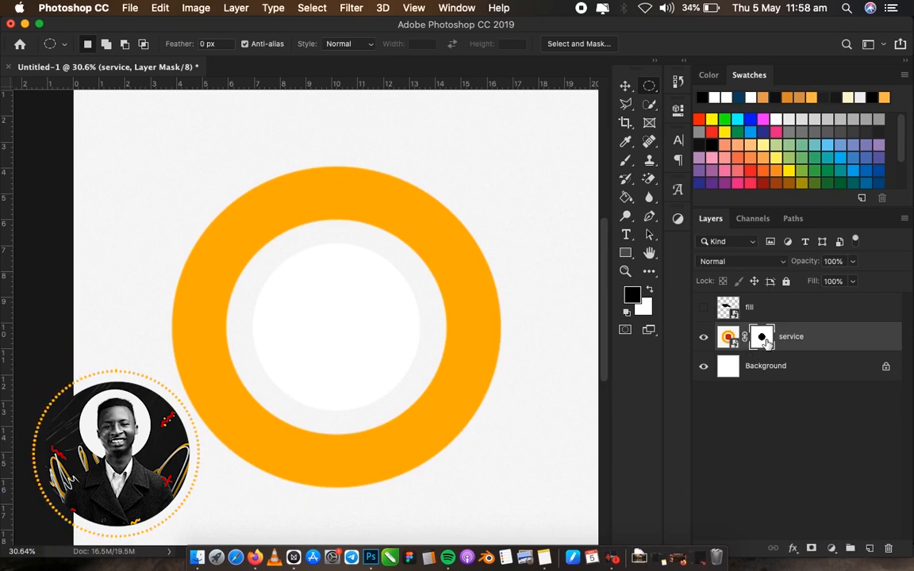
Turn the service layer off and on again, and invert its mask twice to compare both masked results.
left_click(702, 339)
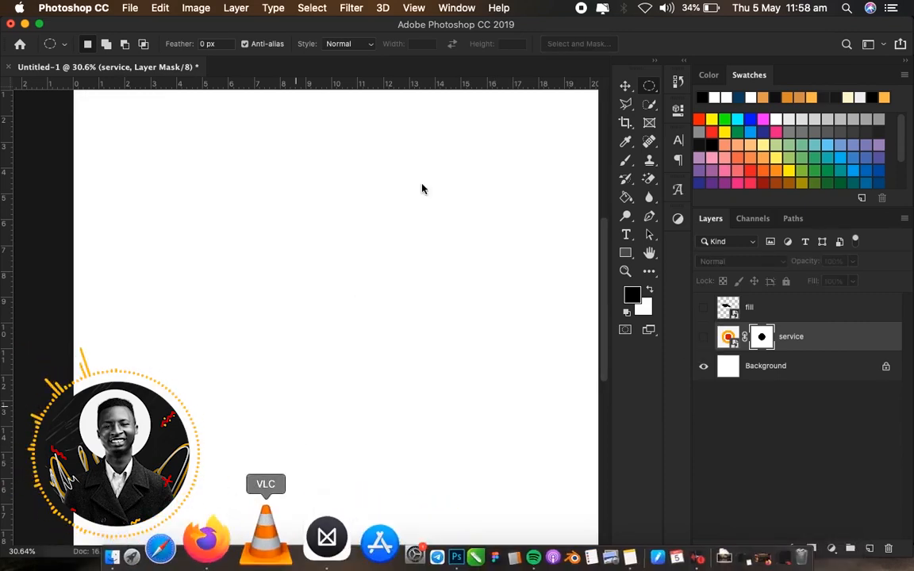
left_click(703, 339)
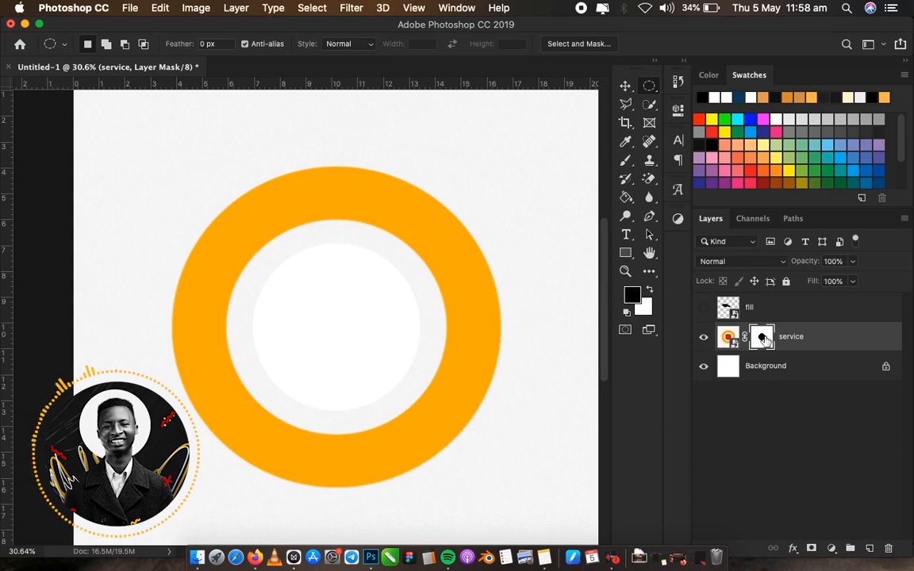
key("super+i")
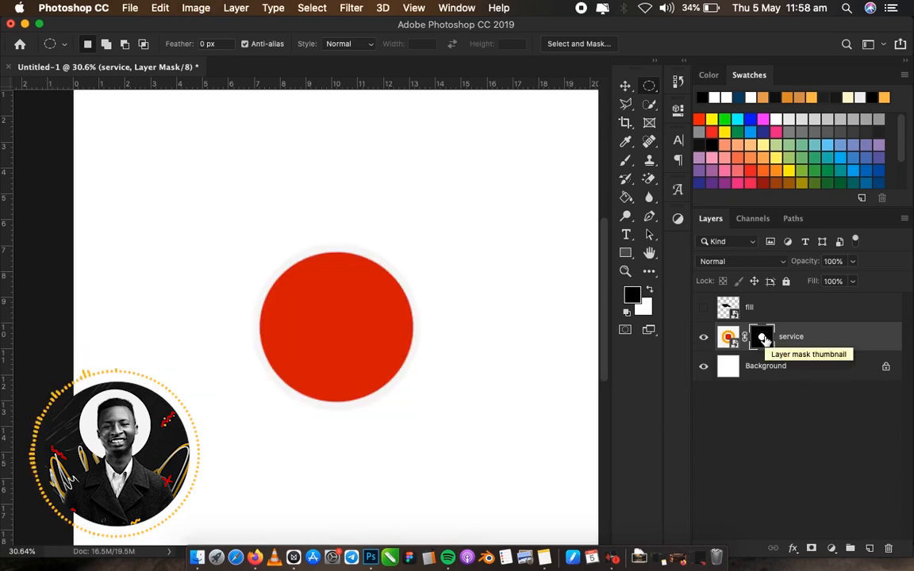
key("super+i")
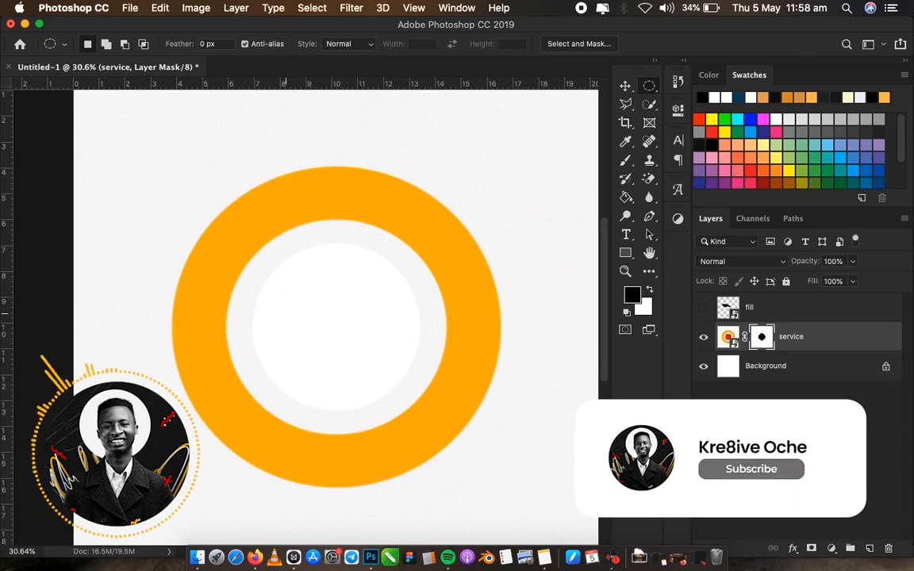
Make the service layer's image active instead of its mask.
left_click(717, 334)
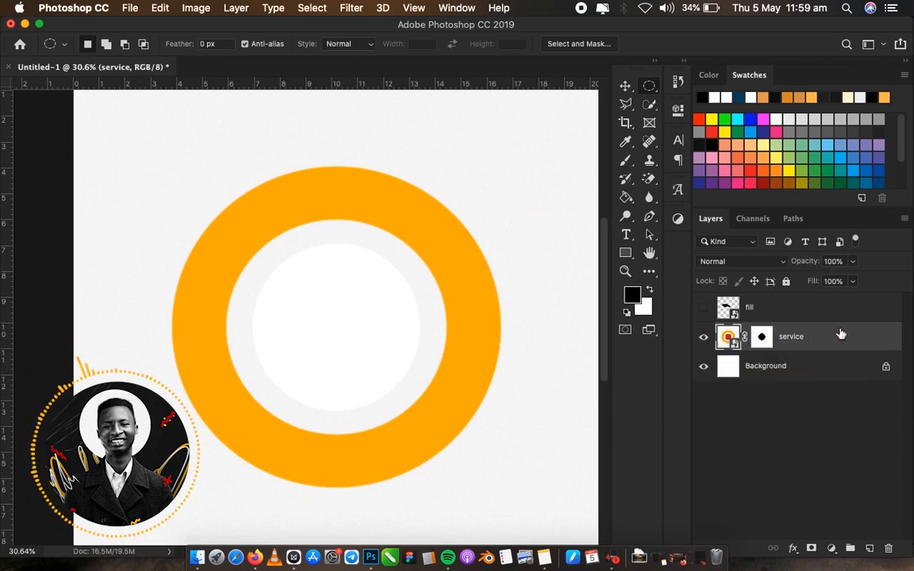